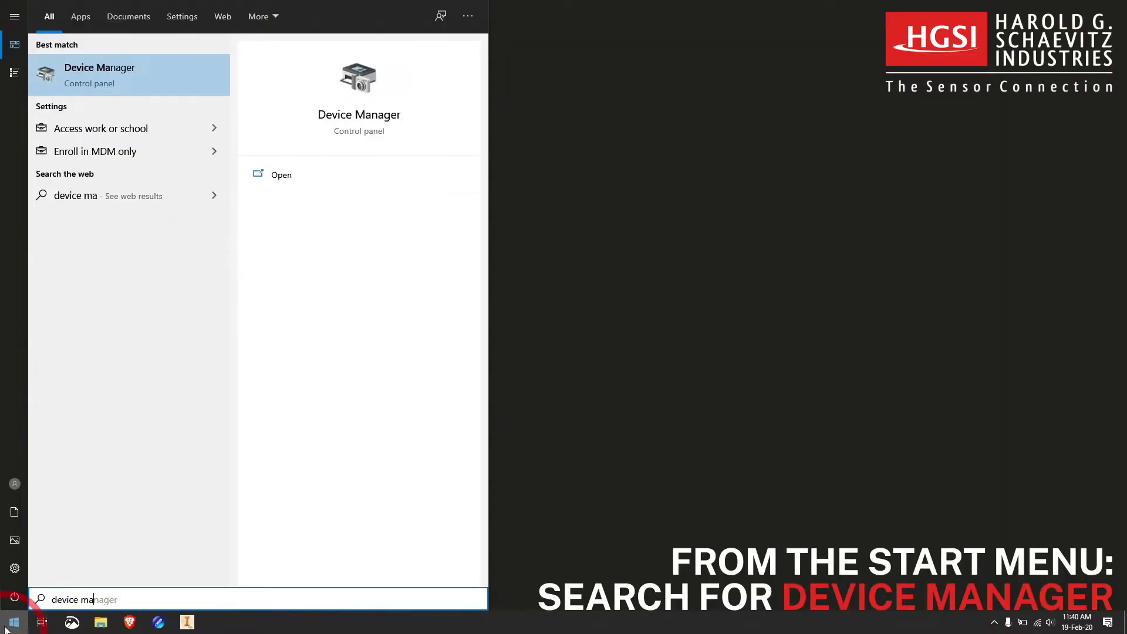
{"action": "type", "text": "nager"}
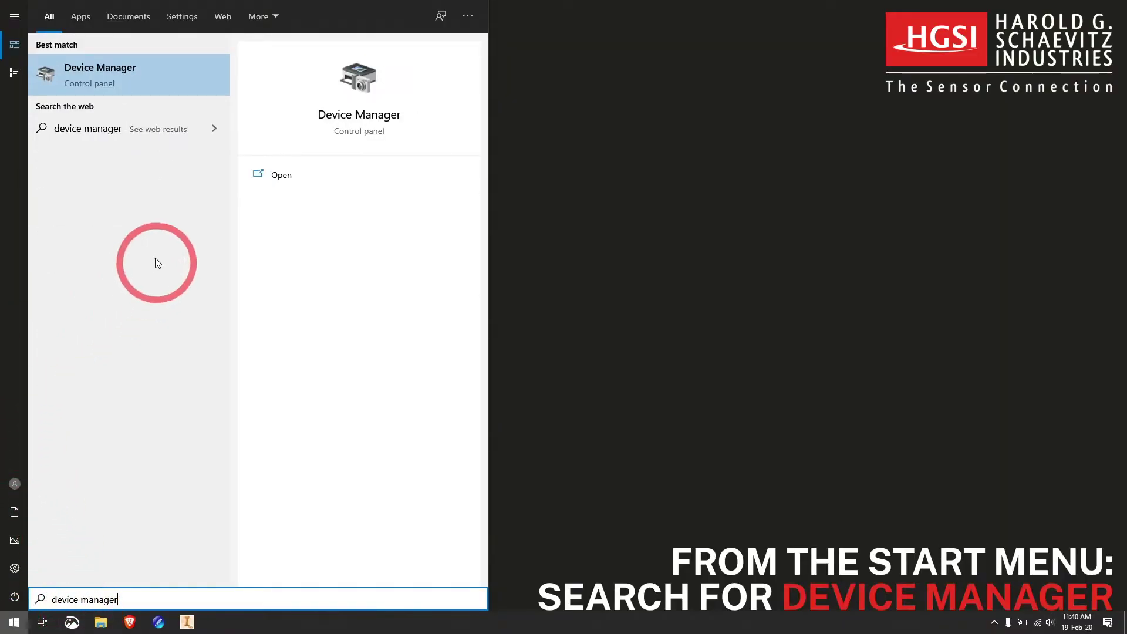
Launch Device Manager from the Start menu search results
{"action": "left_click", "coordinate": [145, 75]}
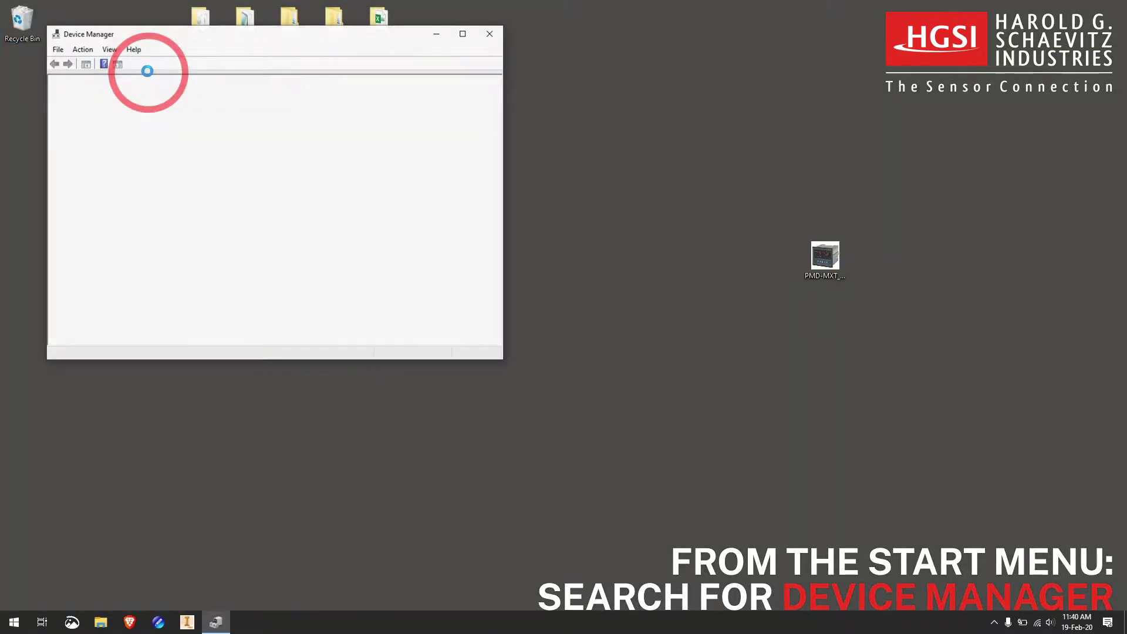
{"action": "scroll", "coordinate": [181, 184], "scroll_direction": "down", "scroll_amount": 3}
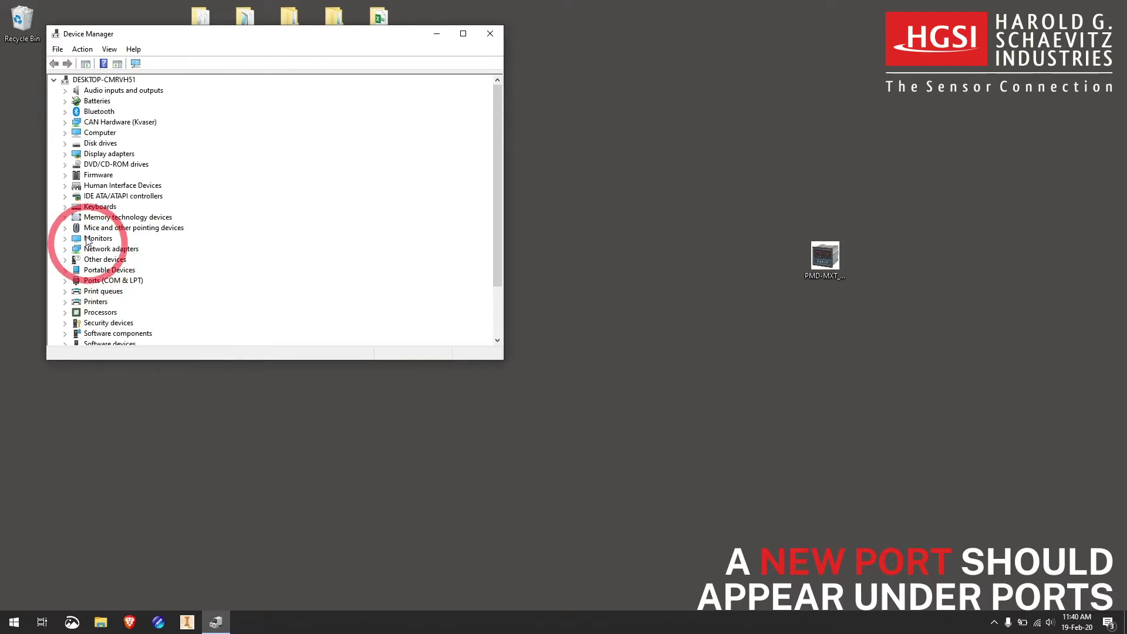
Expand Ports (COM & LPT) and bring up the menu for USB Serial Port (COM5)
{"action": "double_click", "coordinate": [113, 280]}
{"action": "left_click", "coordinate": [117, 291]}
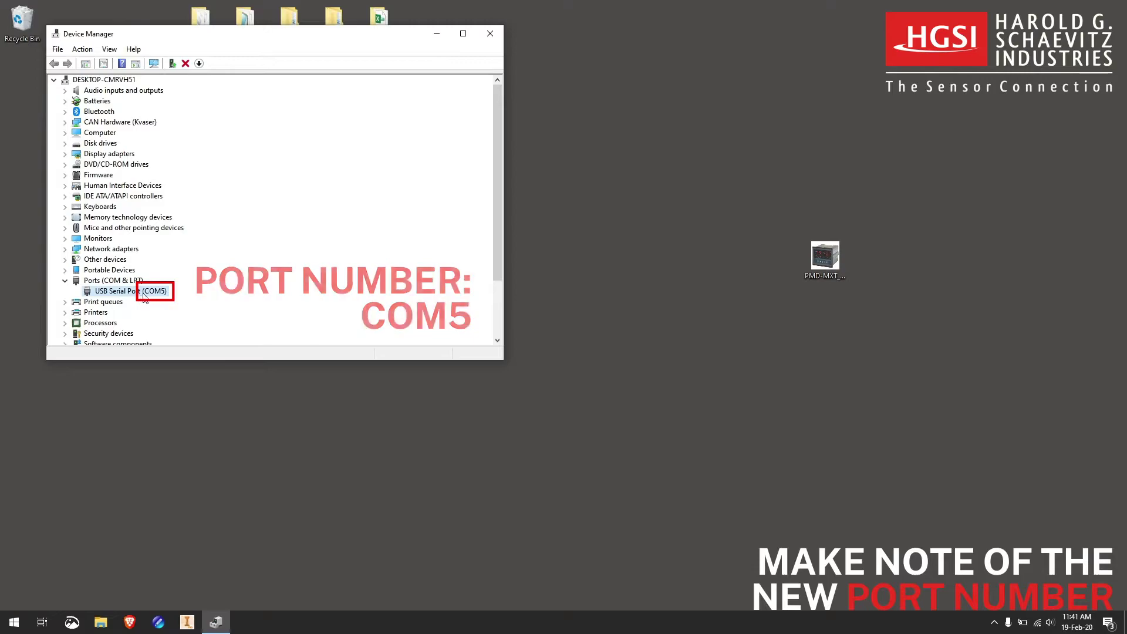
{"action": "right_click", "coordinate": [116, 291]}
Show the COM5 port's Port Settings: 9600 bits per second, 8 data bits, no parity
{"action": "left_click", "coordinate": [189, 363]}
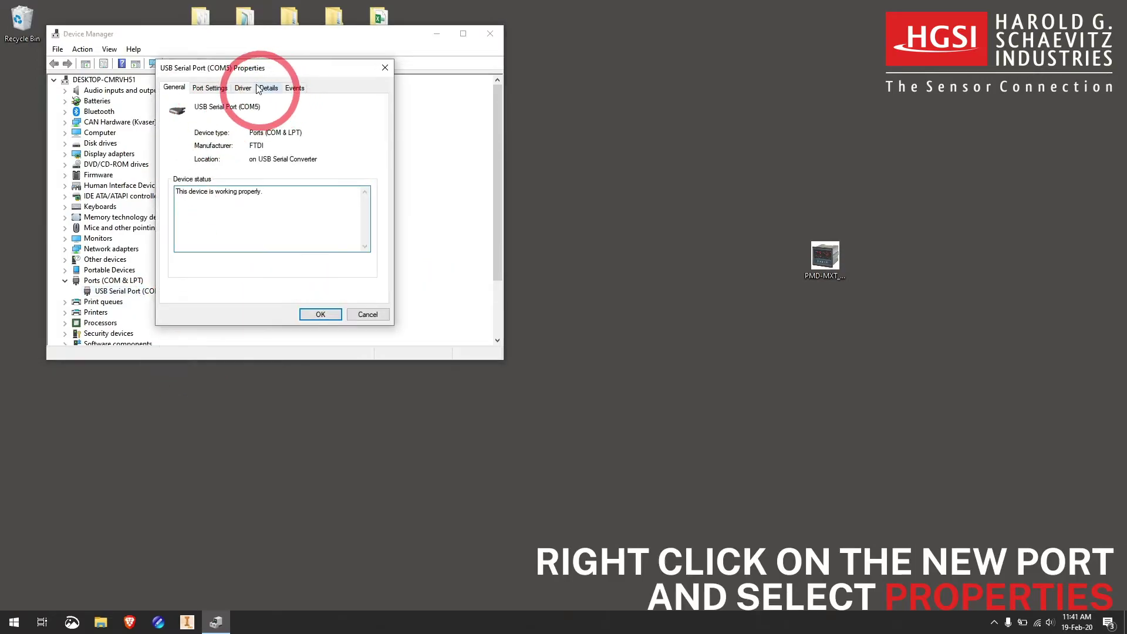
{"action": "left_click", "coordinate": [210, 88]}
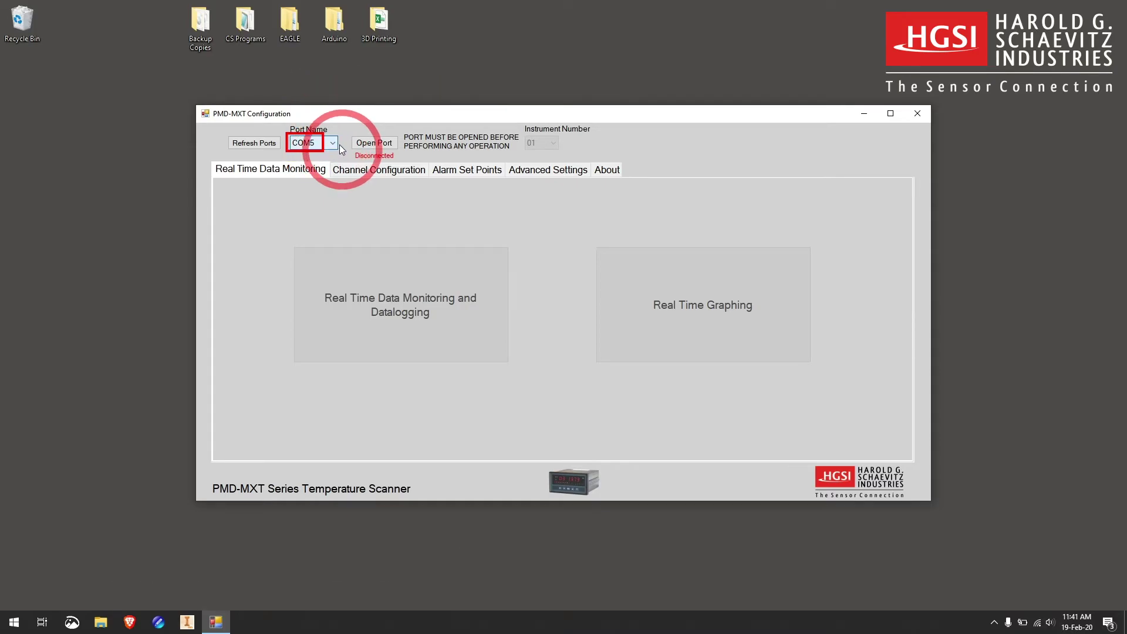
Start connecting to COM5 in PMD-MXT Configuration with Open Port
{"action": "left_click", "coordinate": [373, 143]}
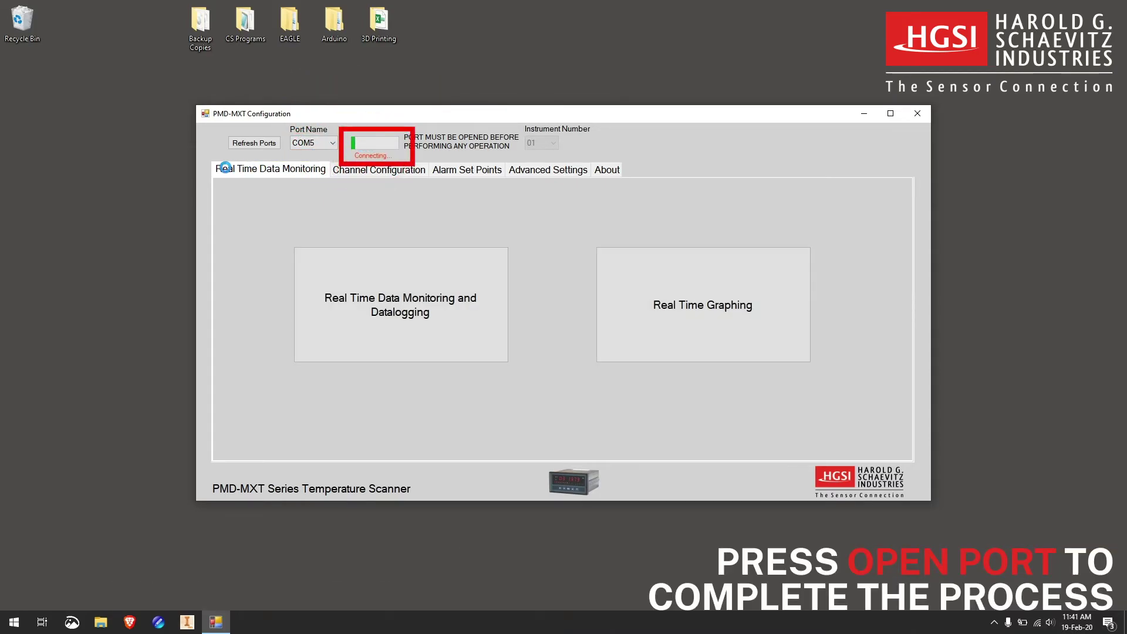